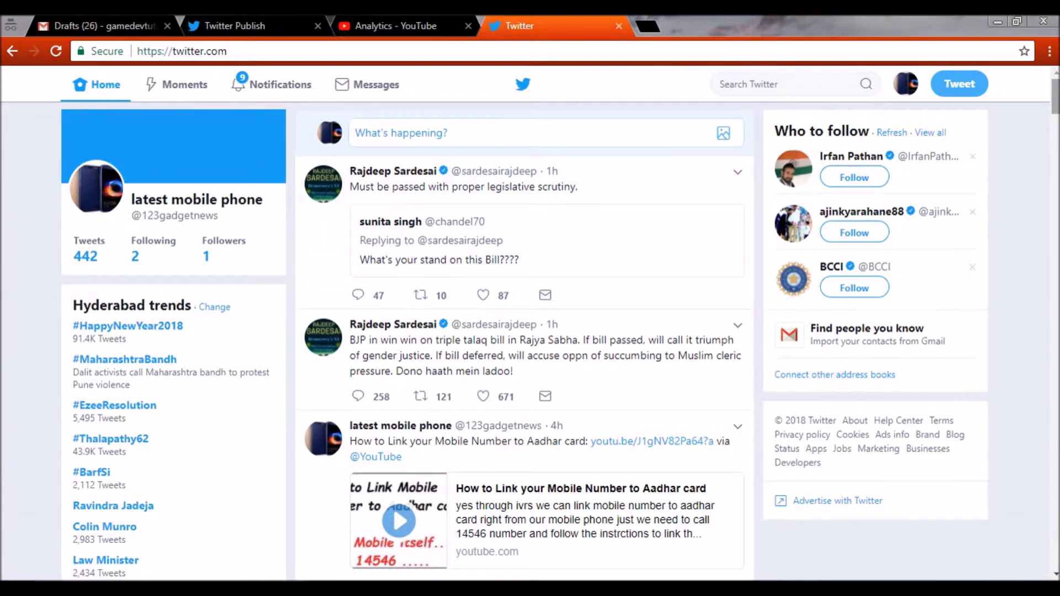
pyautogui.moveTo(1054, 102)
pyautogui.mouseDown()
pyautogui.moveTo(1055, 287)
pyautogui.moveTo(1054, 97)
pyautogui.mouseUp()
pyautogui.click(909, 91)
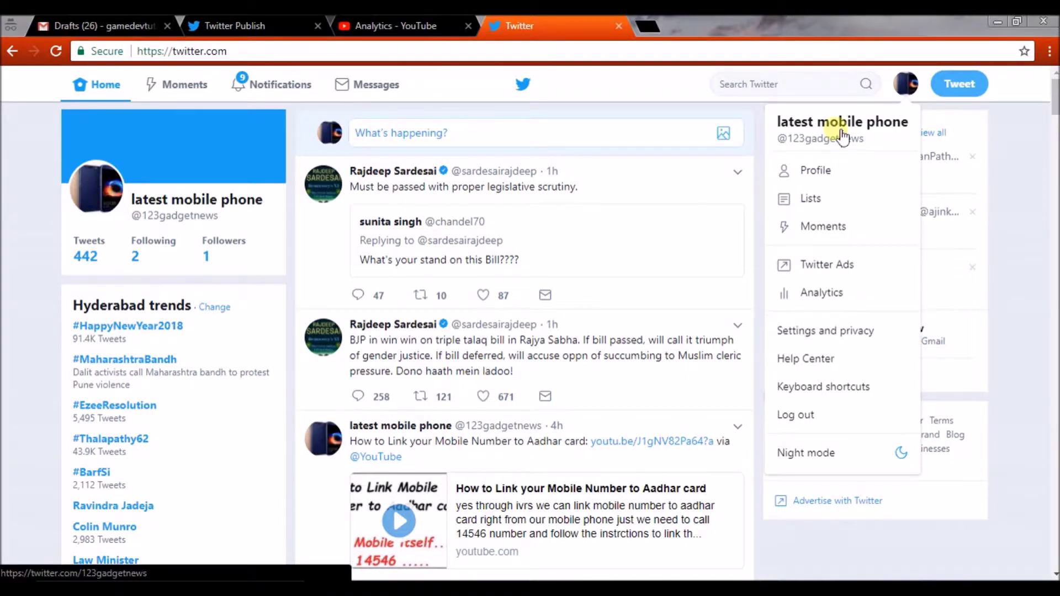
pyautogui.click(828, 170)
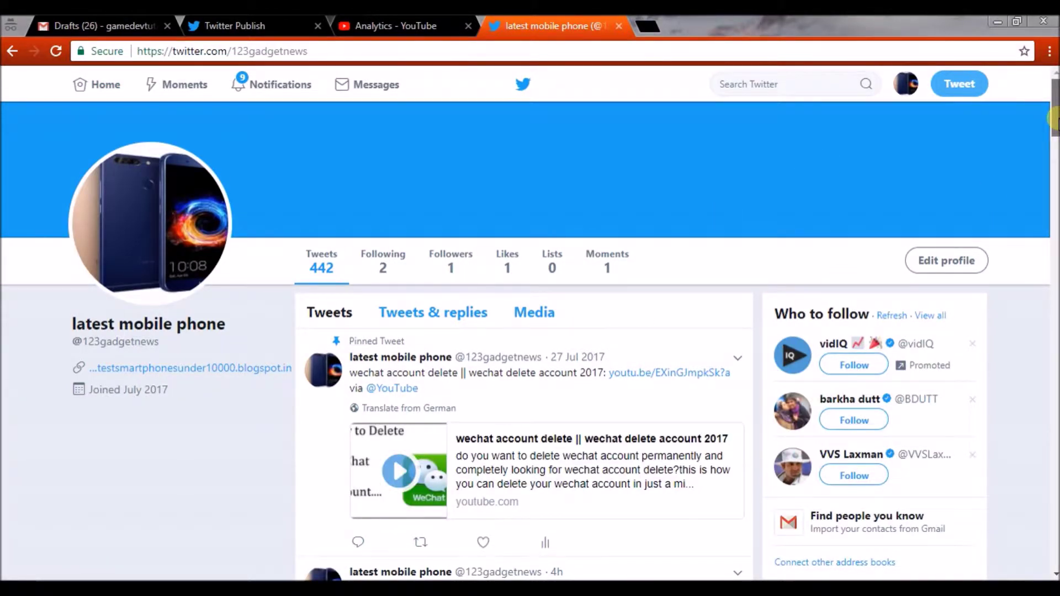
pyautogui.scroll(-4, 1053, 117)
pyautogui.scroll(-4, 1053, 118)
pyautogui.scroll(8, 1052, 118)
# Go to the account settings page from the avatar menu.
pyautogui.click(906, 84)
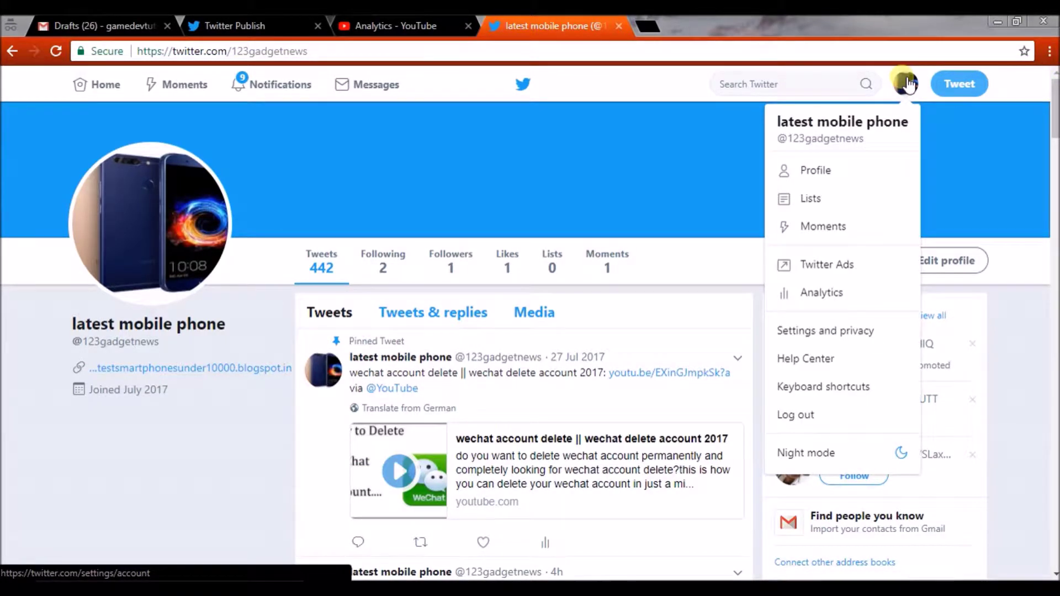
pyautogui.click(882, 293)
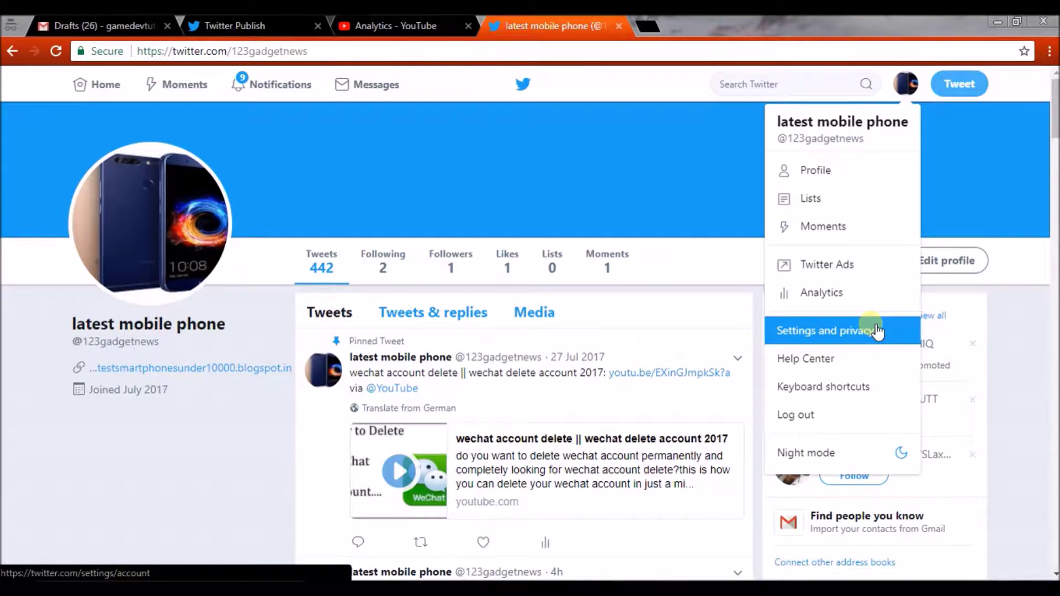
pyautogui.click(875, 329)
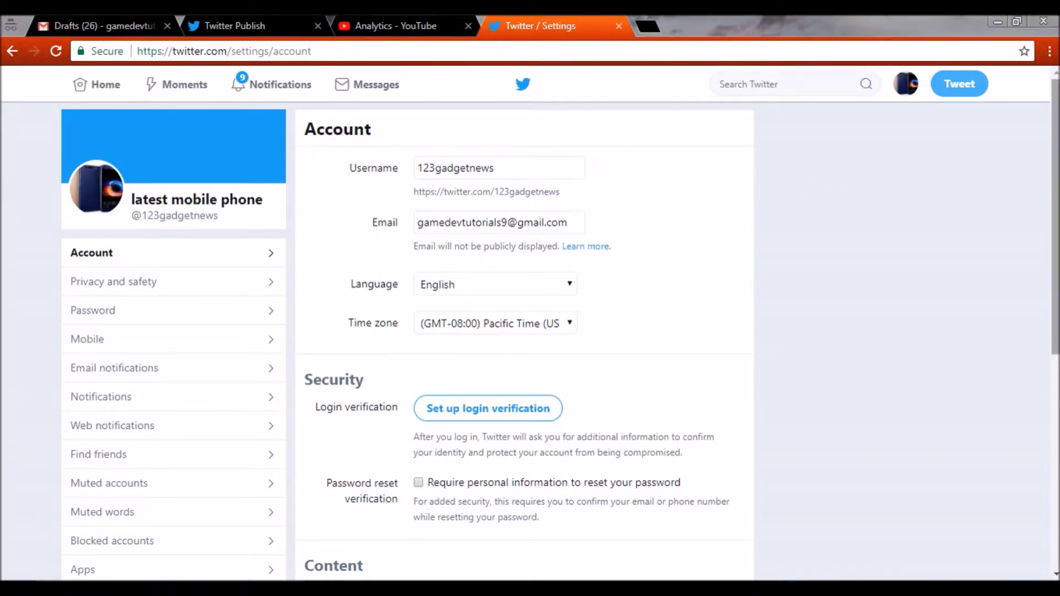
pyautogui.moveTo(1053, 241); pyautogui.dragTo(1053, 146)
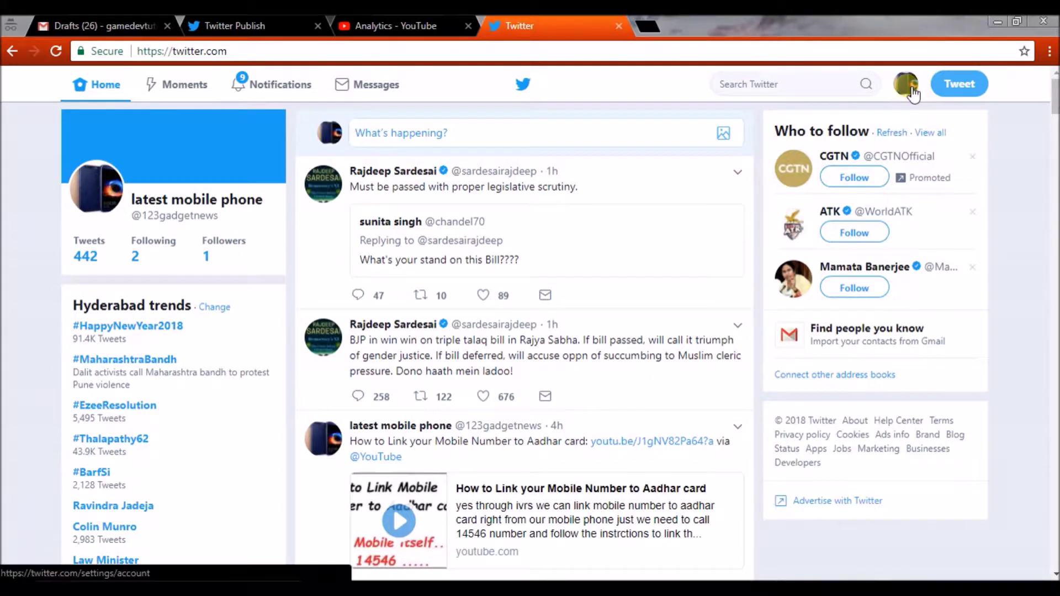
# Reopen the account settings and go to the Widgets section.
pyautogui.click(911, 90)
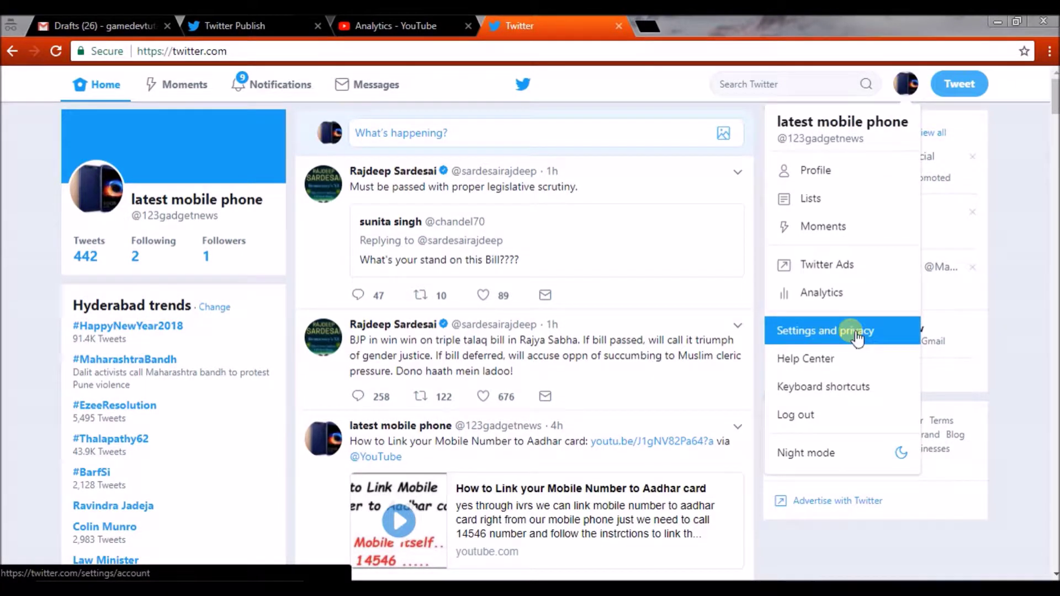
pyautogui.click(819, 334)
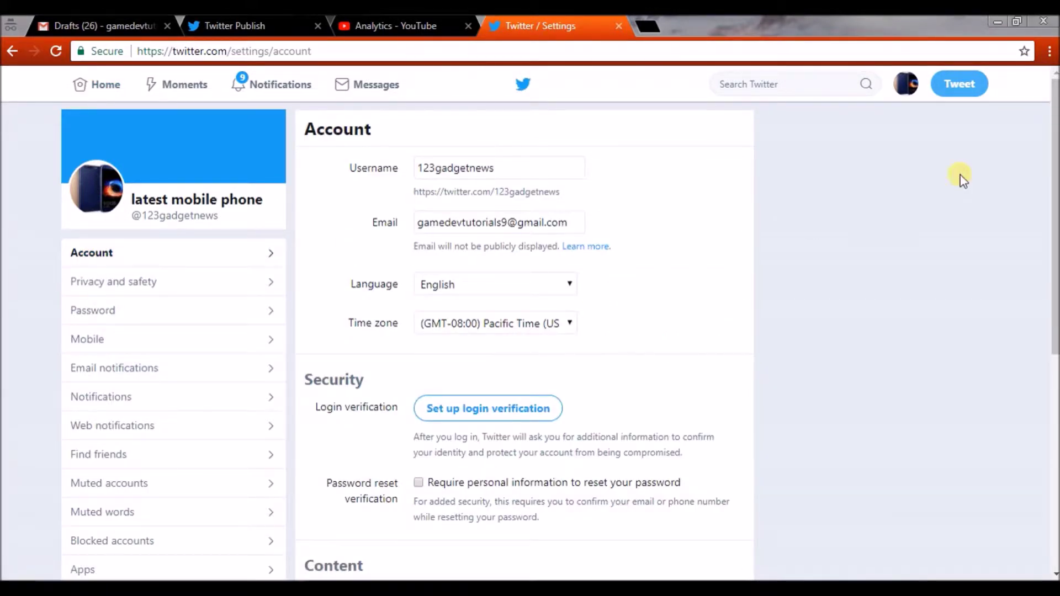
pyautogui.scroll(-5, 1003, 297)
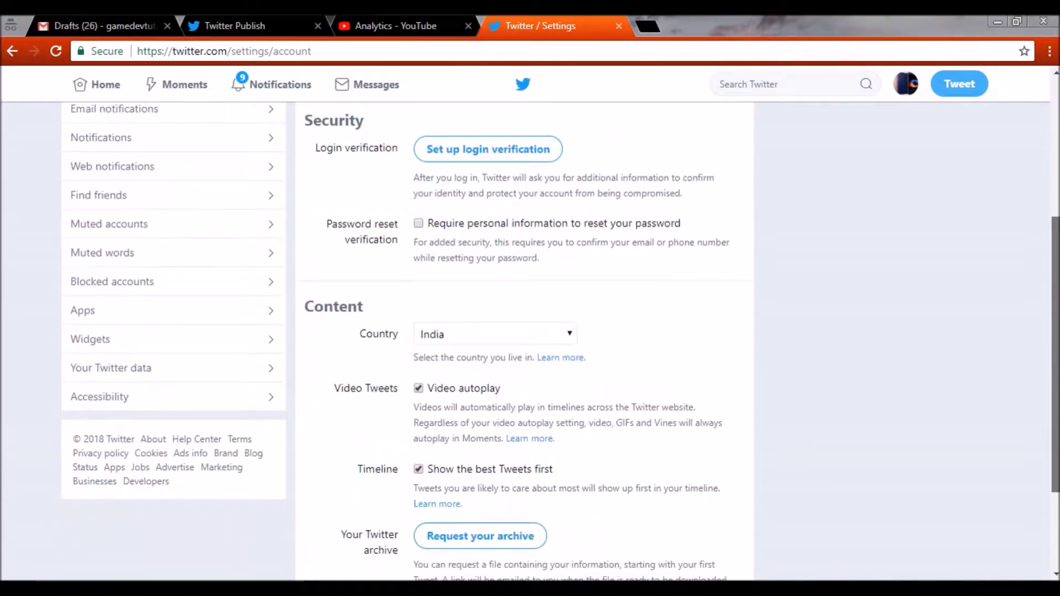
pyautogui.click(105, 312)
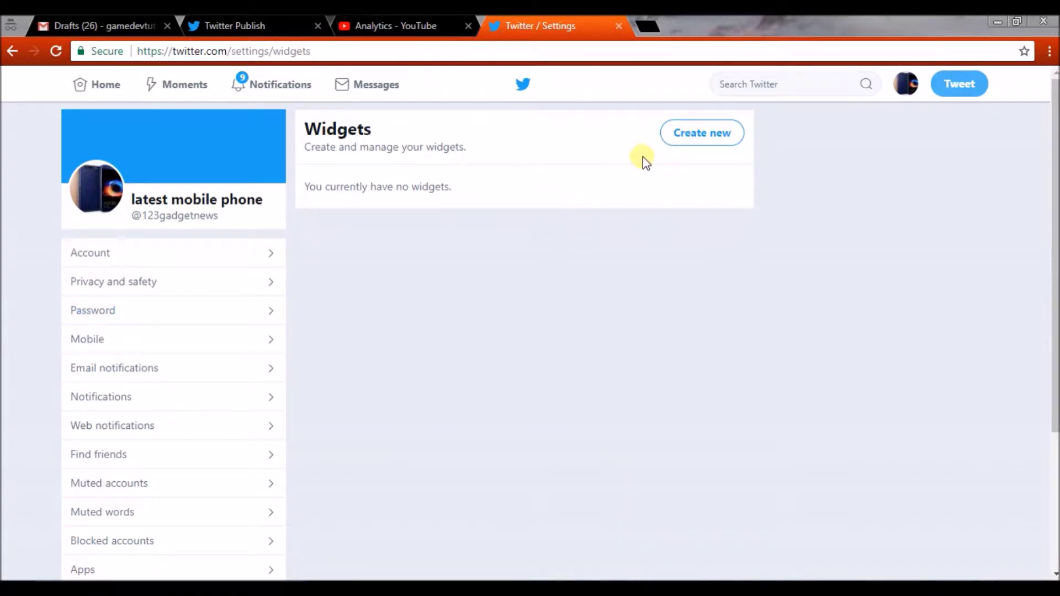
# Start a new Profile timeline widget via Create new, then return to the other Twitter Publish tab.
pyautogui.click(713, 143)
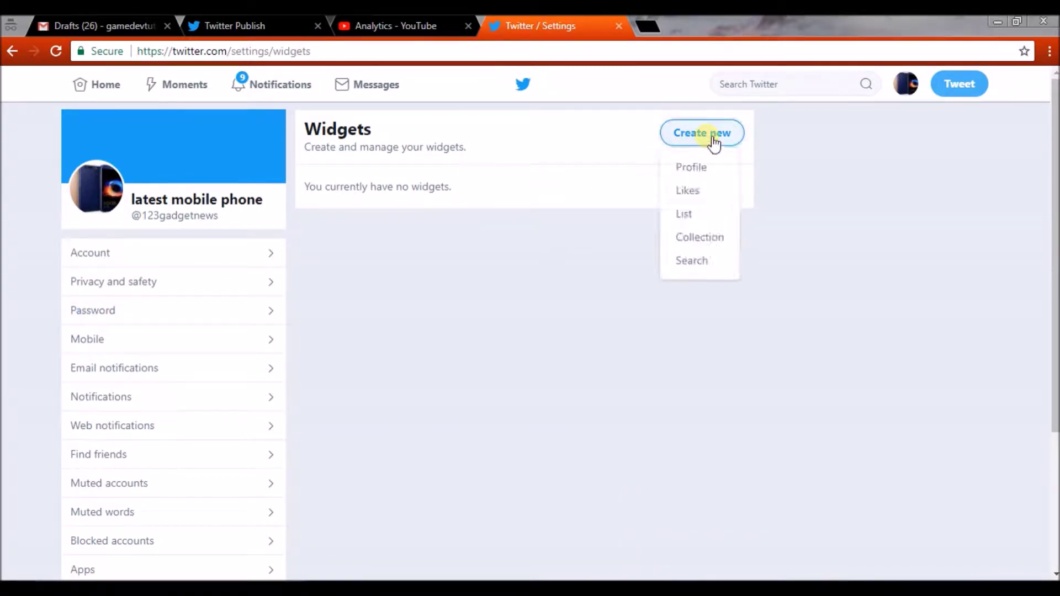
pyautogui.click(710, 175)
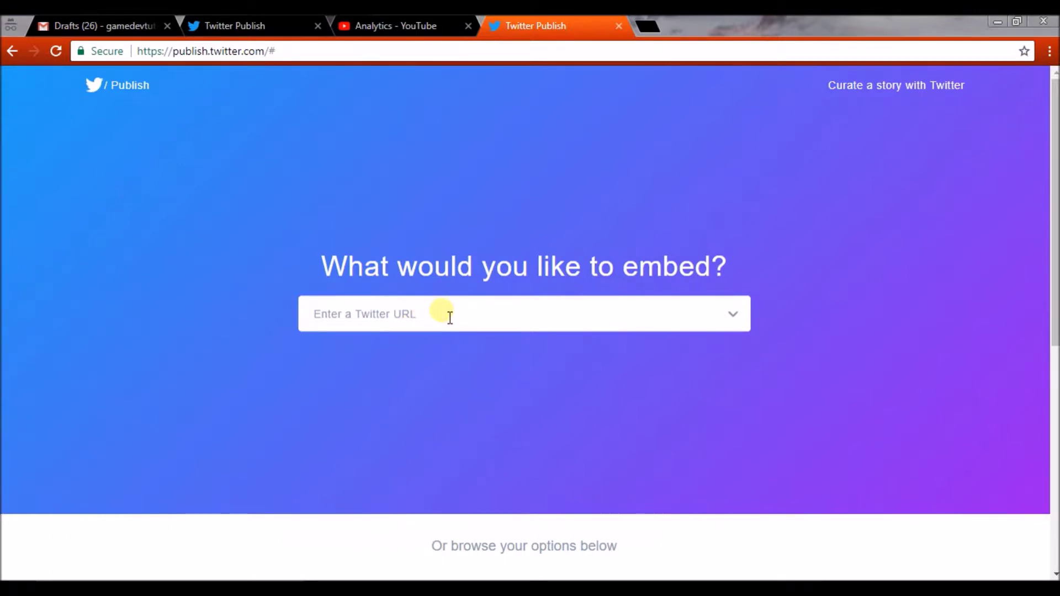
pyautogui.click(224, 26)
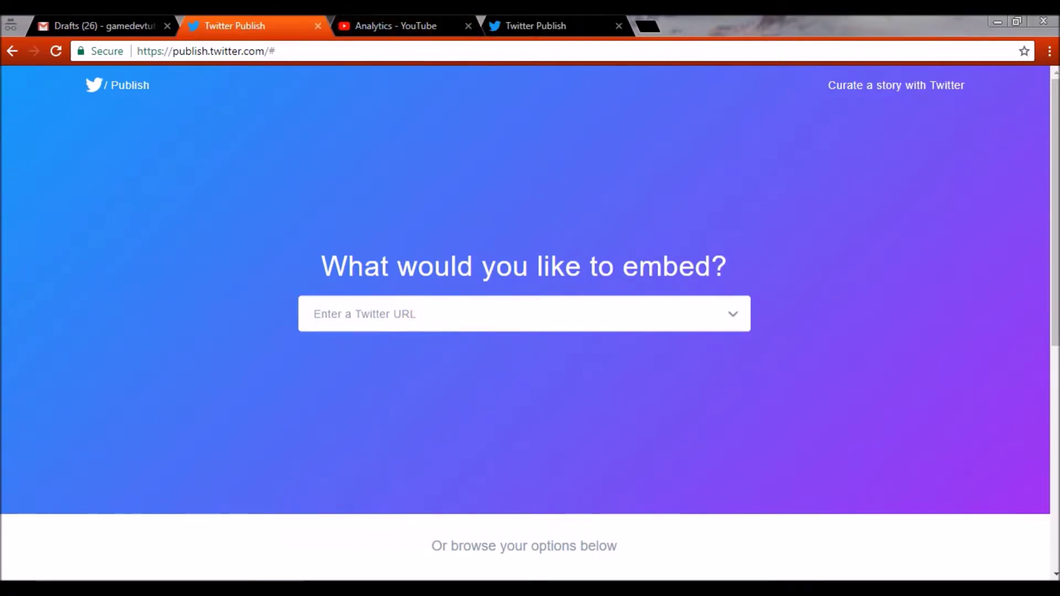
pyautogui.click(645, 26)
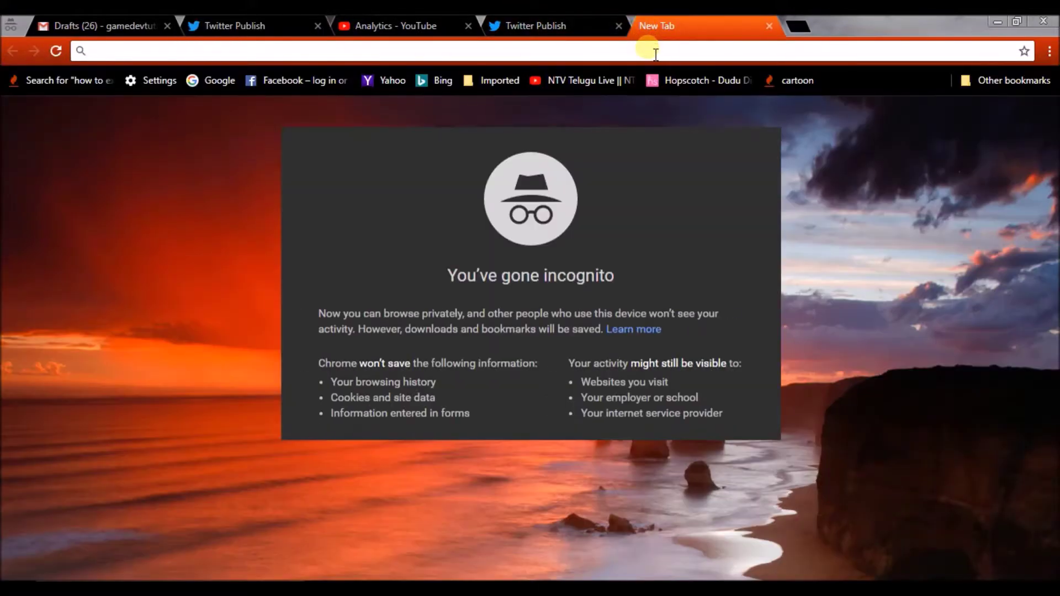
pyautogui.write('twitter.com')
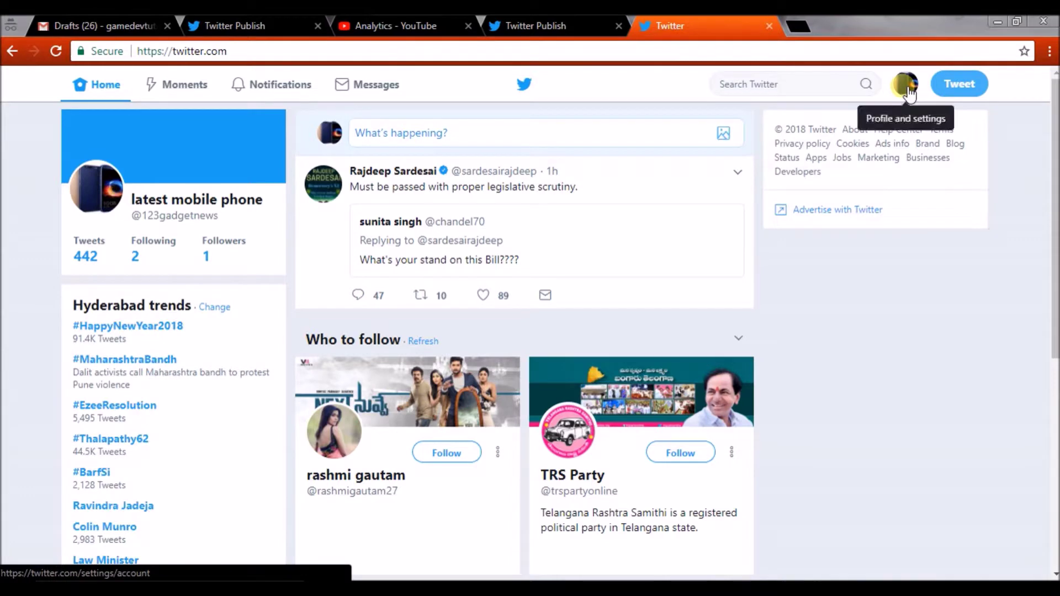
pyautogui.click(905, 89)
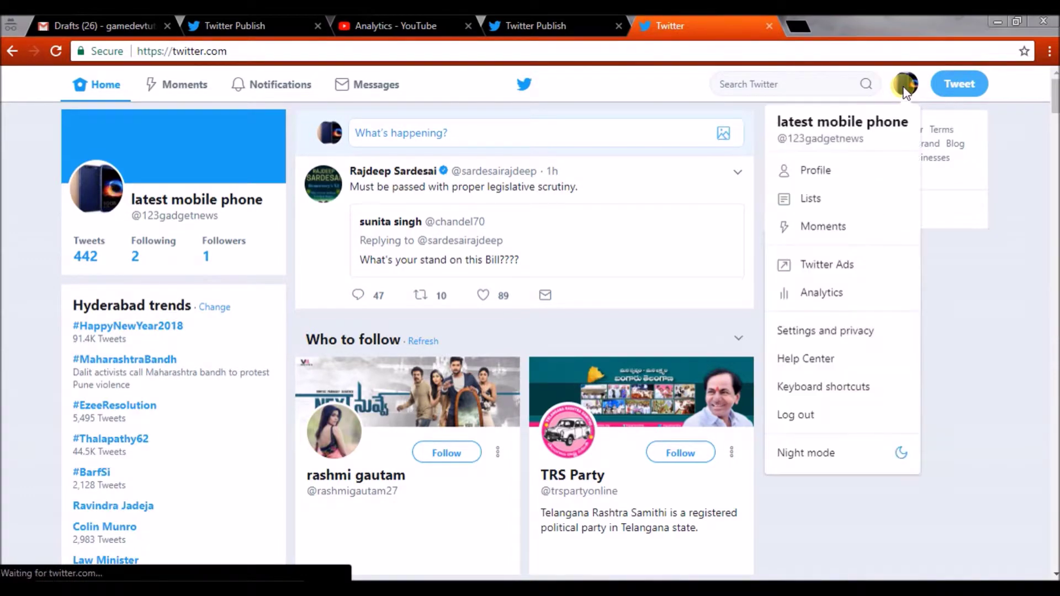
pyautogui.click(830, 175)
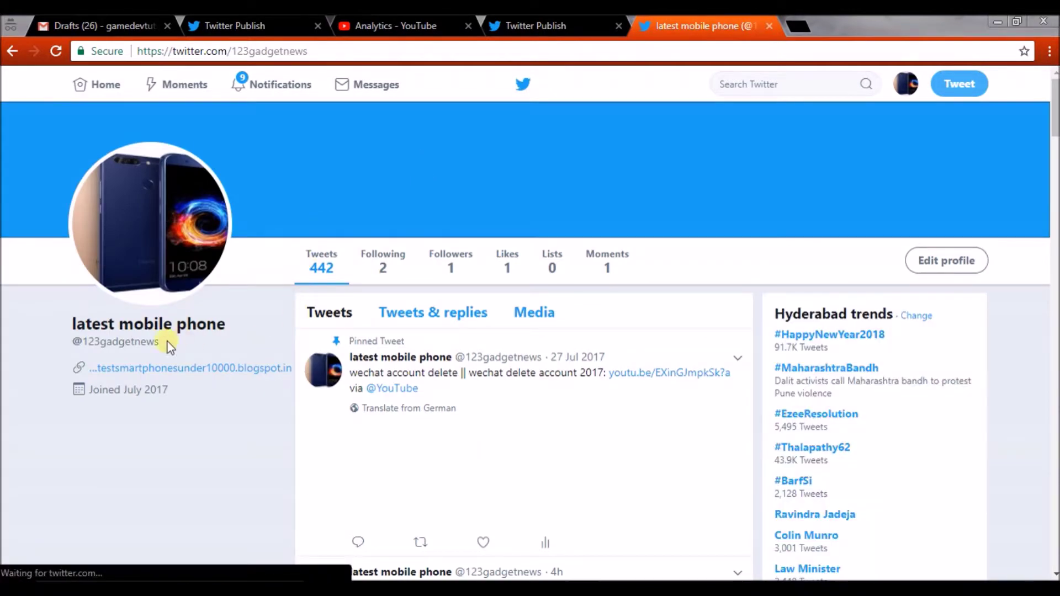
pyautogui.click(142, 346)
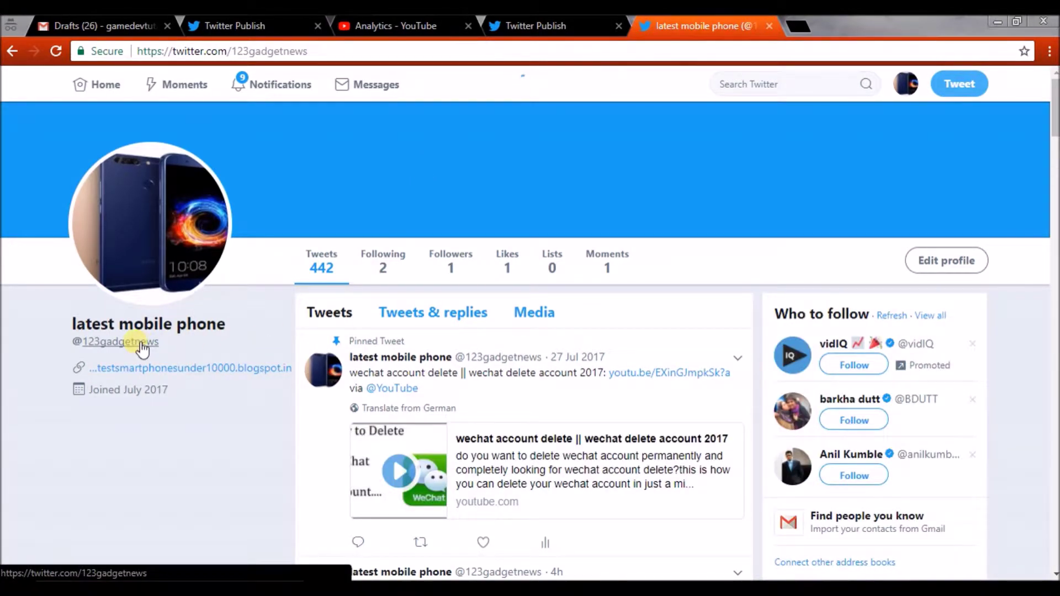
pyautogui.click(342, 59)
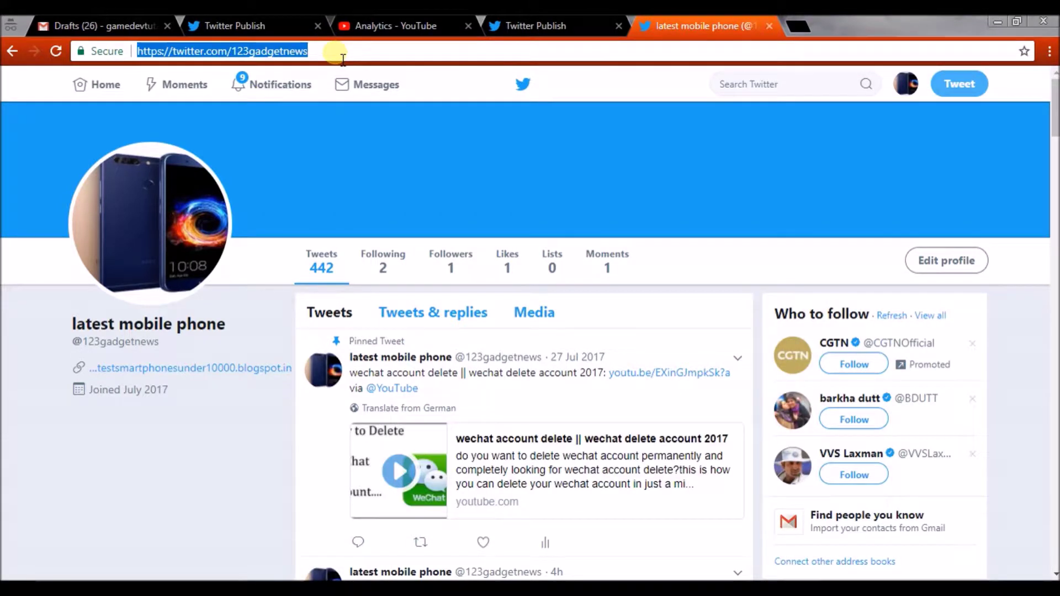
pyautogui.rightClick(293, 52)
pyautogui.click(343, 113)
pyautogui.click(543, 24)
pyautogui.click(469, 313)
pyautogui.hotkey('ctrl', 'v')
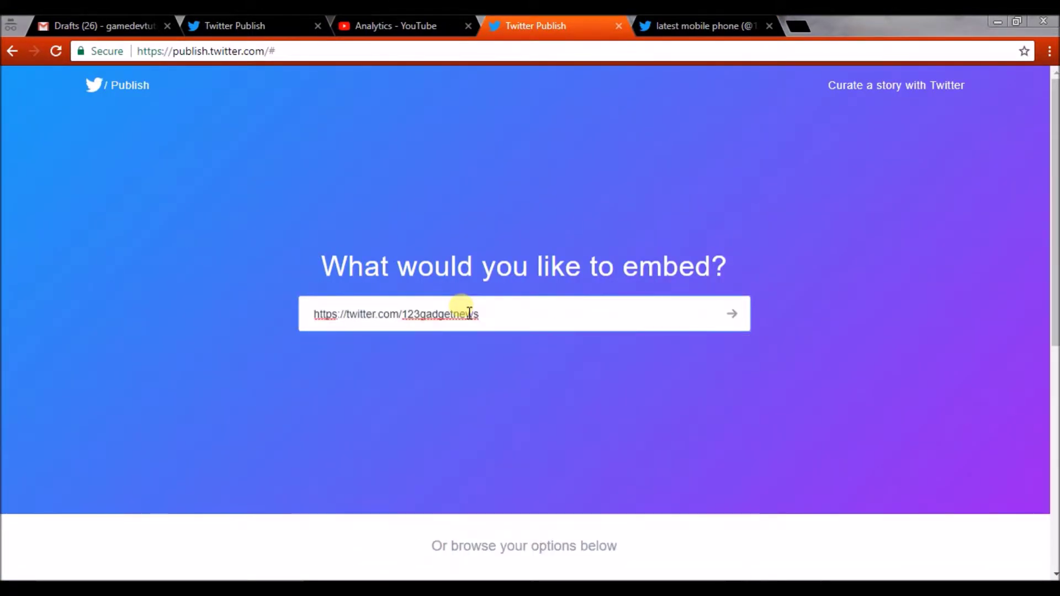
pyautogui.click(744, 320)
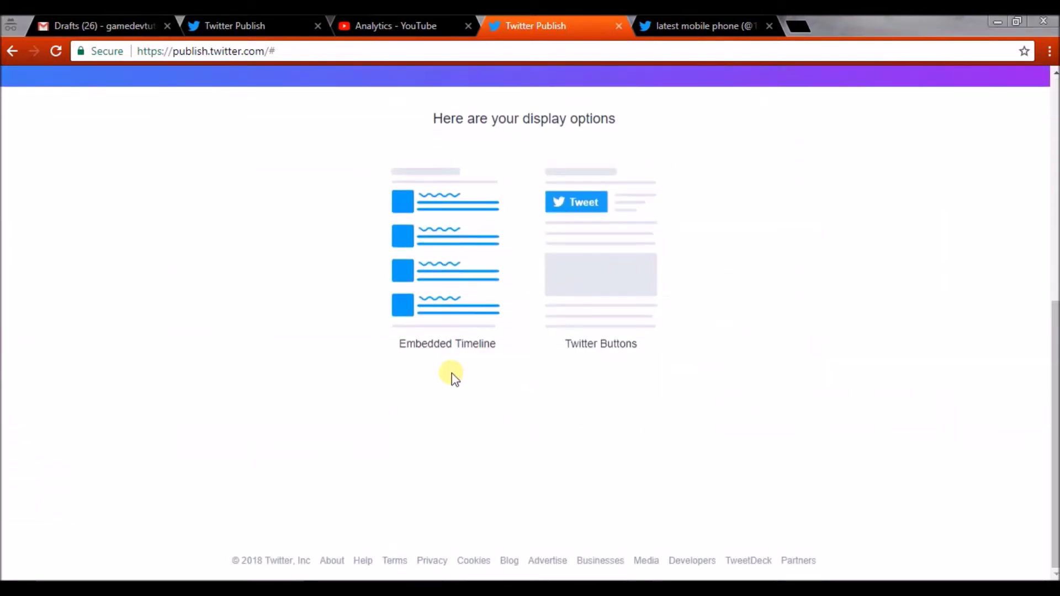
# Choose the Embedded Timeline option and copy its embed code.
pyautogui.click(467, 289)
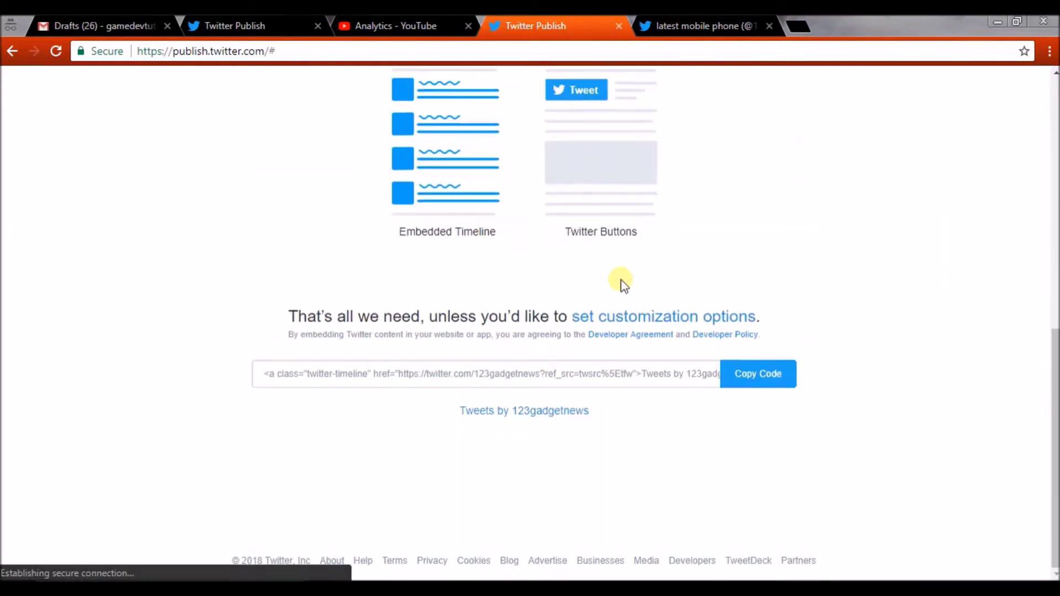
pyautogui.click(774, 375)
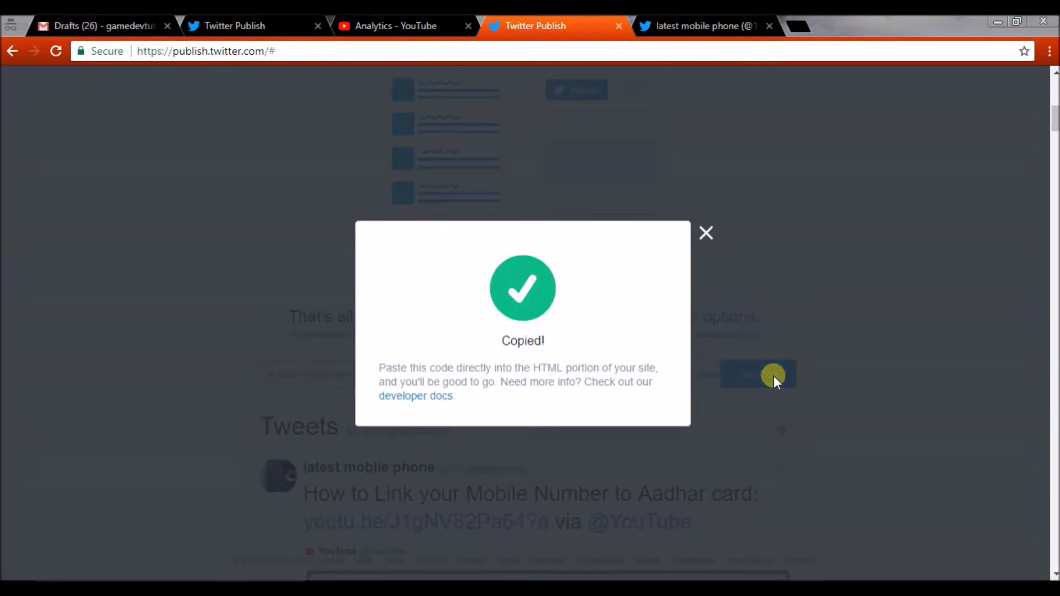
pyautogui.click(704, 234)
pyautogui.click(643, 381)
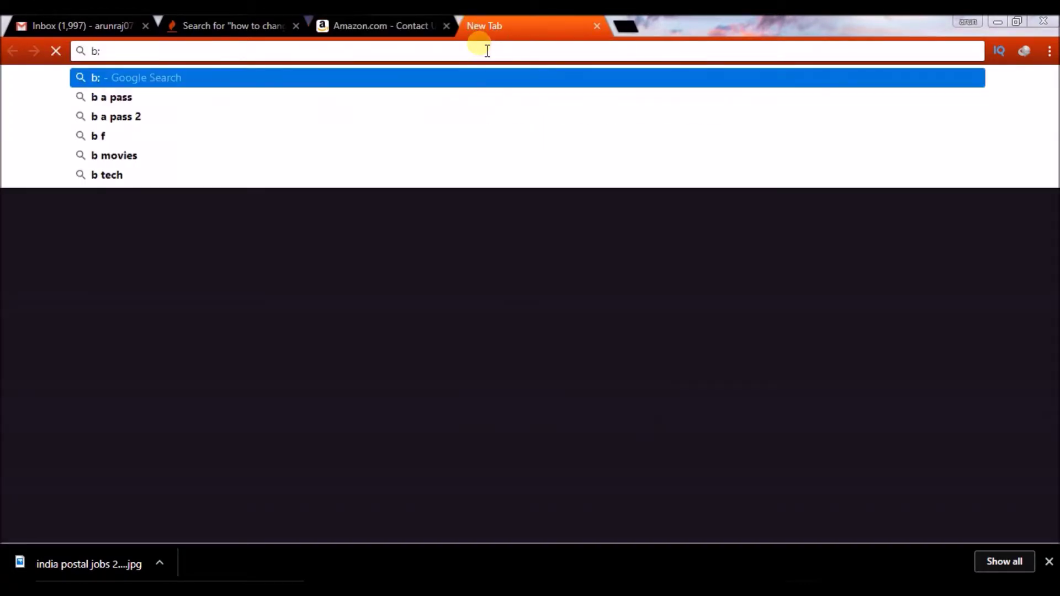
# Switch Blogger to the Latest Smart Phones Under 10000 blog, view it live, and reach its Layout page.
pyautogui.write('l')
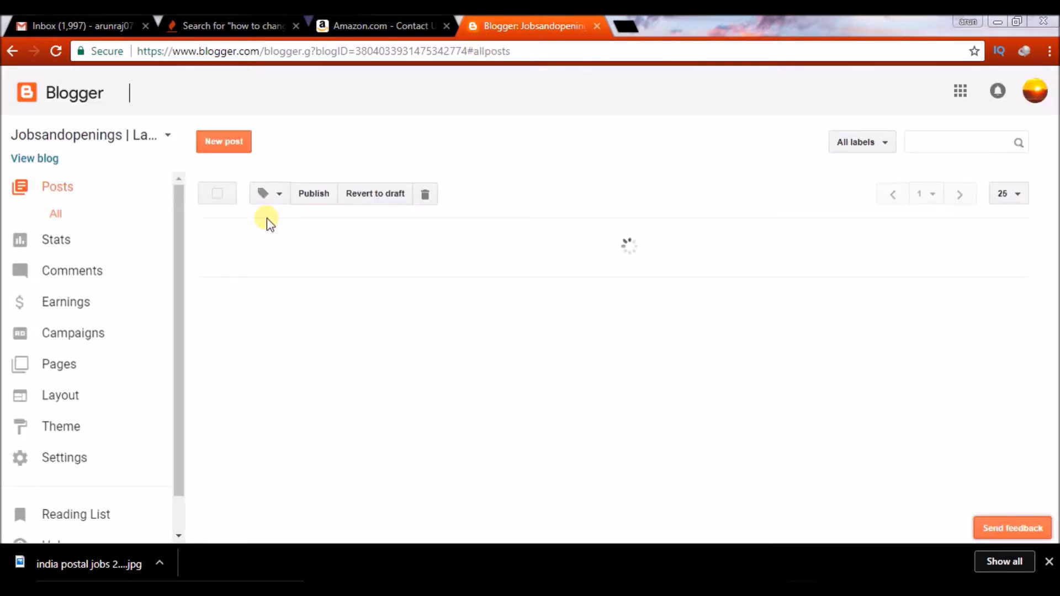
pyautogui.click(141, 138)
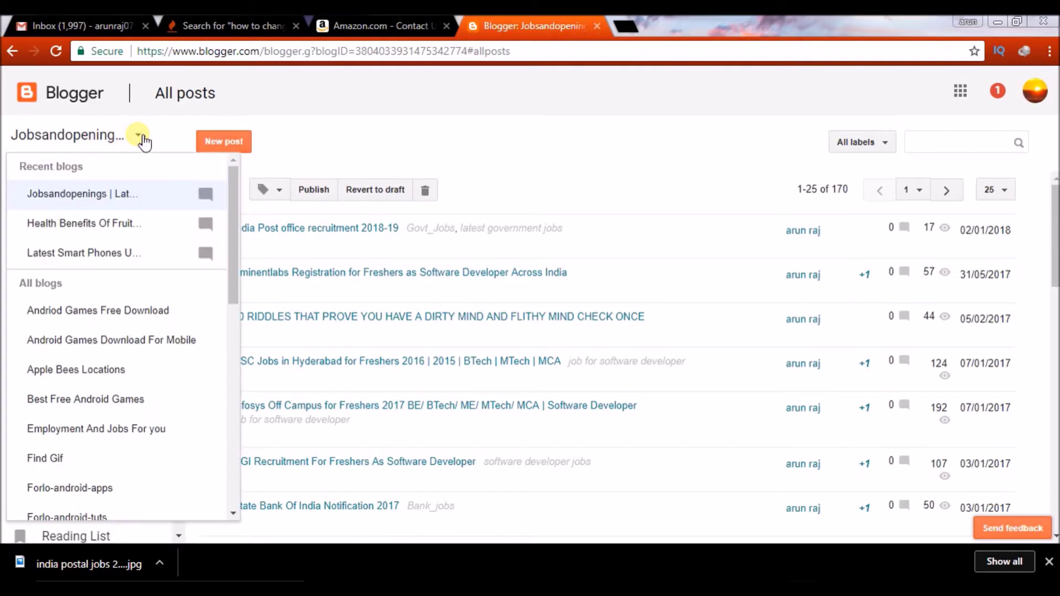
pyautogui.click(135, 254)
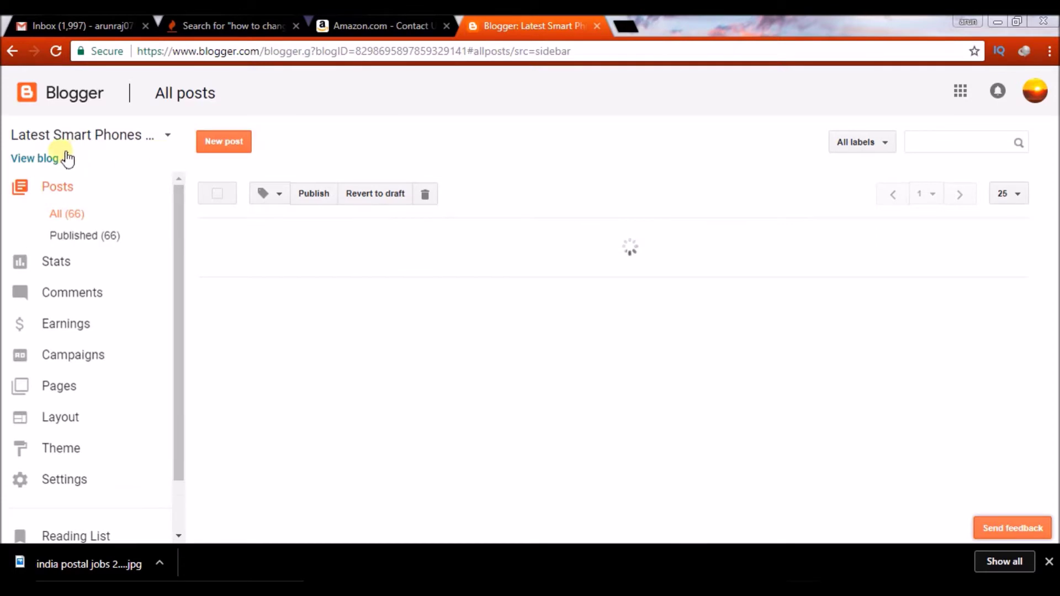
pyautogui.click(55, 159)
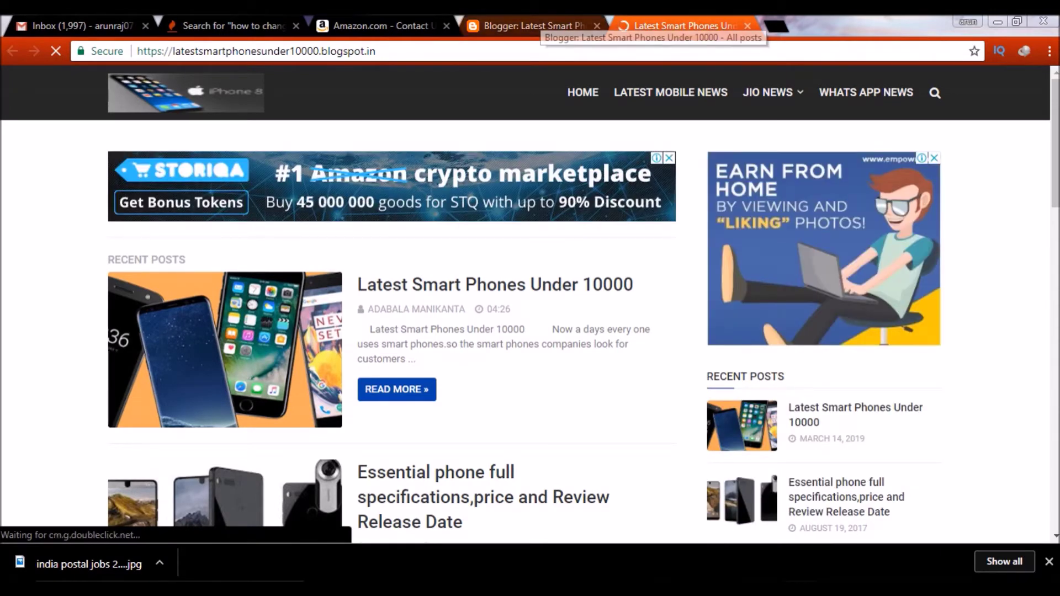
pyautogui.click(530, 26)
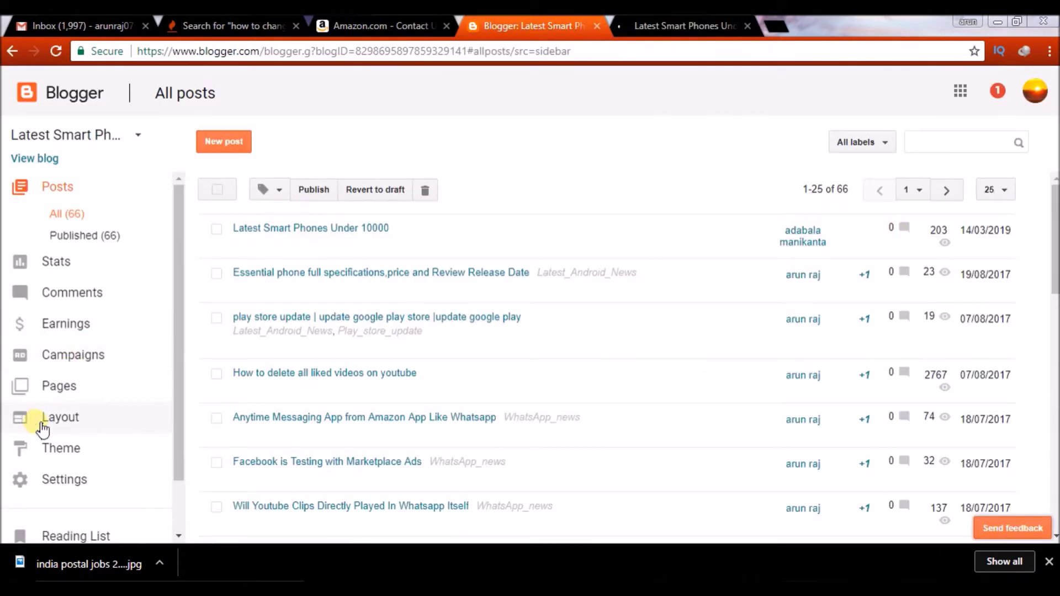
pyautogui.click(70, 419)
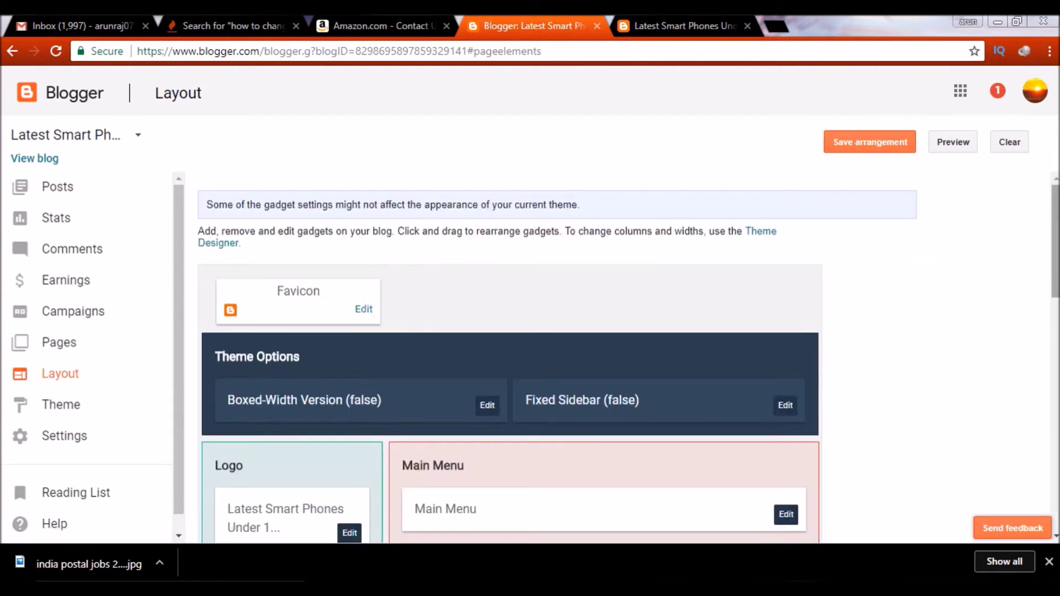
# Save an HTML/JavaScript gadget holding the Twitter timeline embed code to Sidebar Right.
pyautogui.scroll(-3, 558, 358)
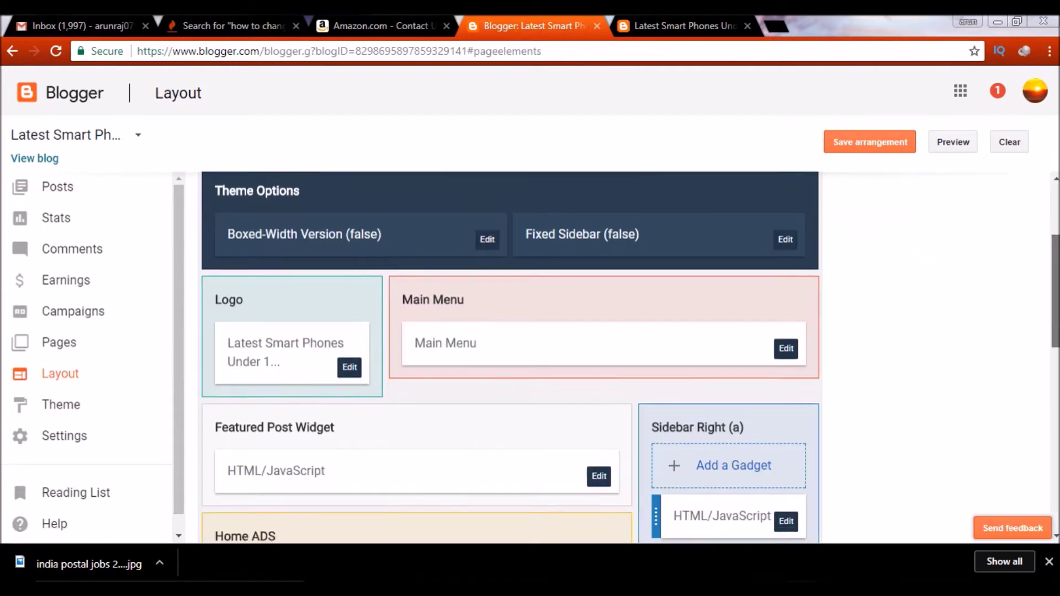
pyautogui.scroll(-2, 804, 341)
pyautogui.click(755, 354)
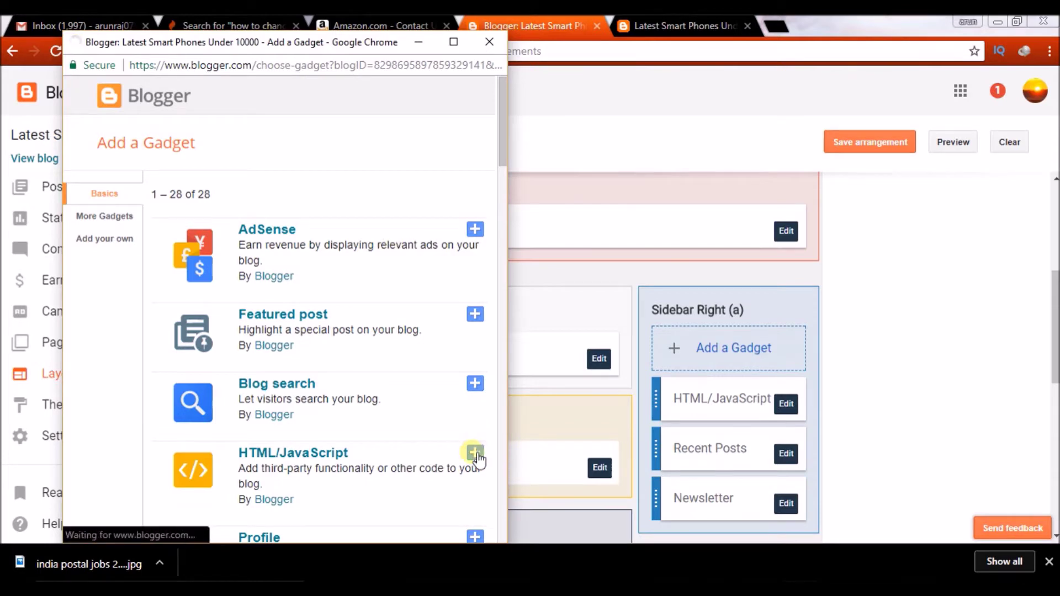
pyautogui.click(343, 380)
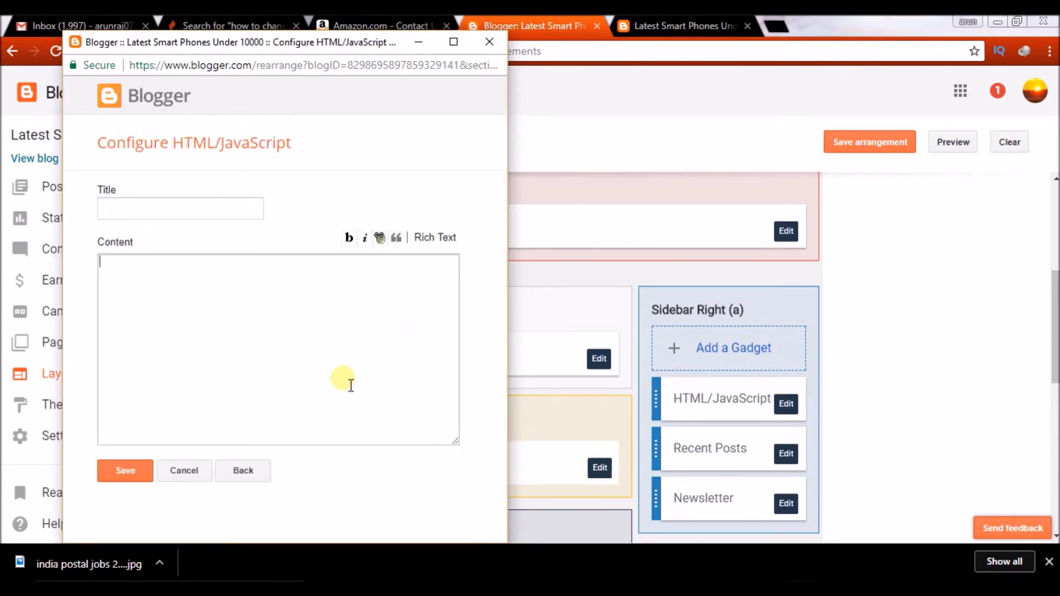
pyautogui.hotkey('ctrl', 'v')
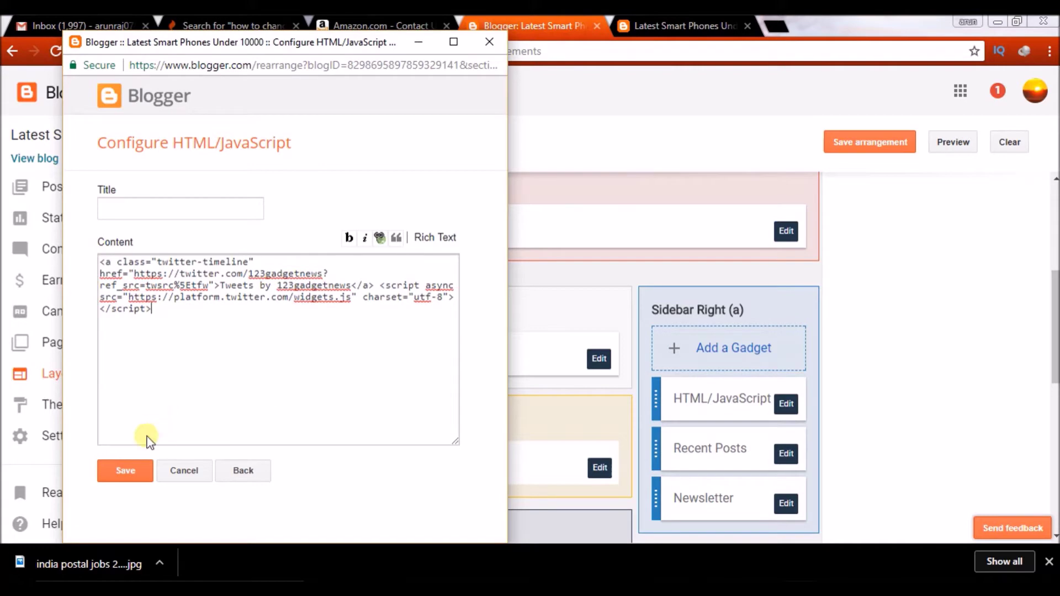
pyautogui.click(136, 466)
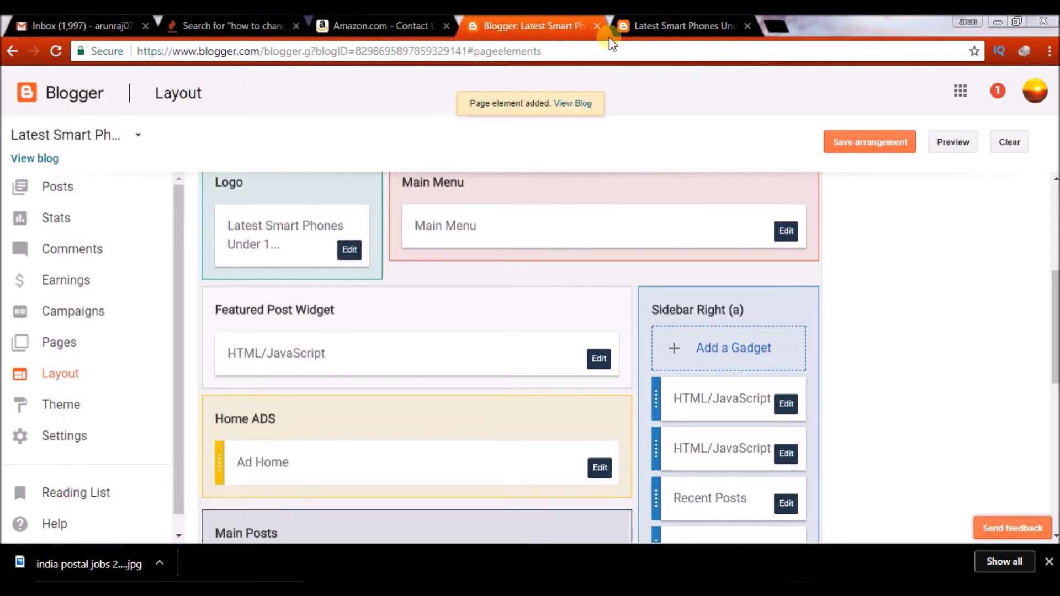
pyautogui.click(573, 103)
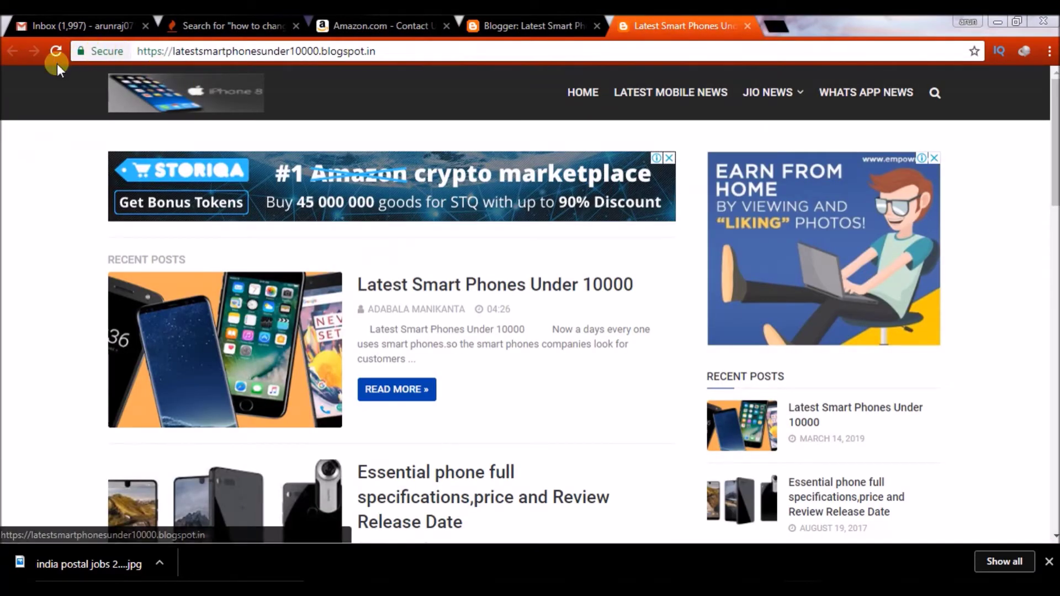
pyautogui.click(55, 53)
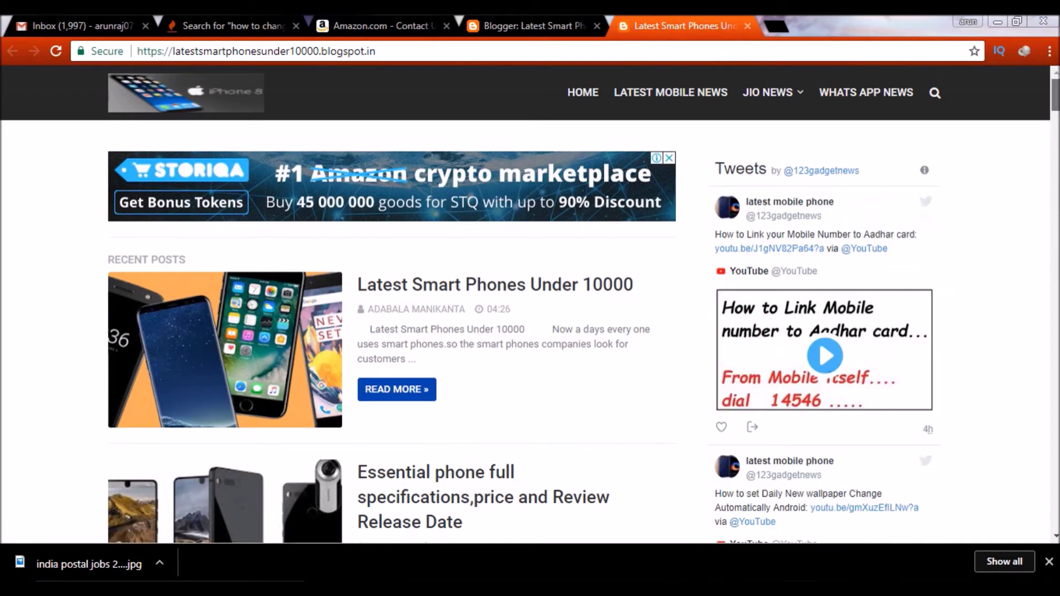
pyautogui.scroll(-1, 864, 143)
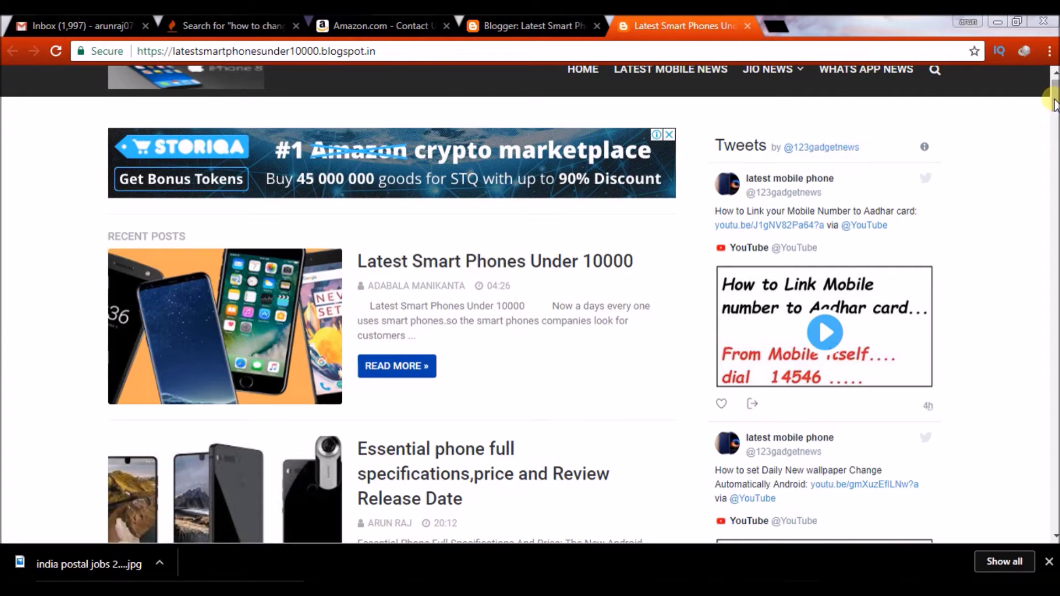
pyautogui.scroll(-5, 1051, 111)
pyautogui.rightClick(1052, 124)
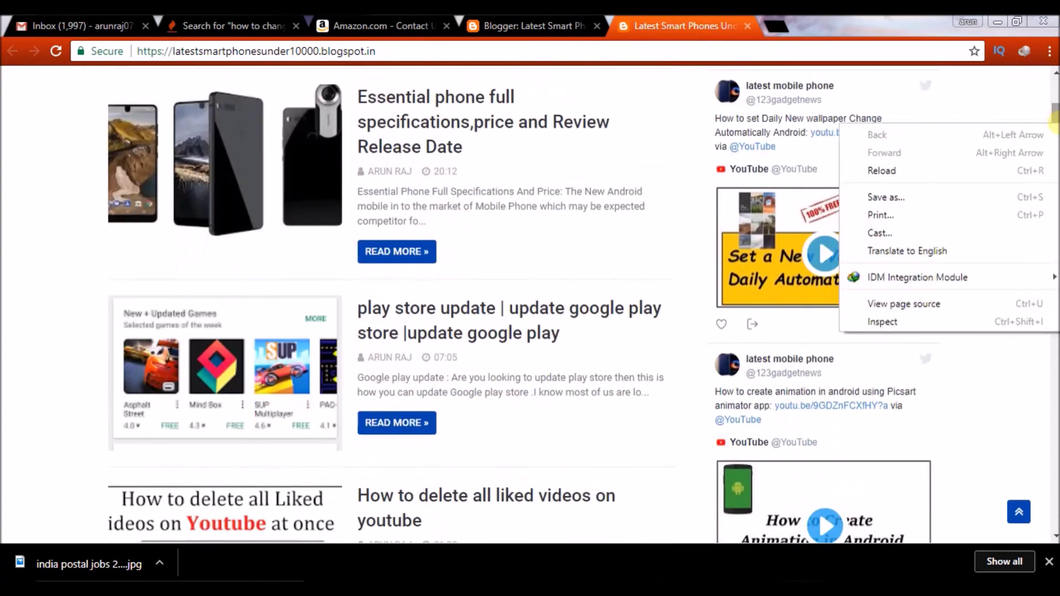
pyautogui.click(1038, 116)
pyautogui.moveTo(1054, 120)
pyautogui.mouseDown()
pyautogui.moveTo(1054, 212)
pyautogui.moveTo(1054, 97)
pyautogui.mouseUp()
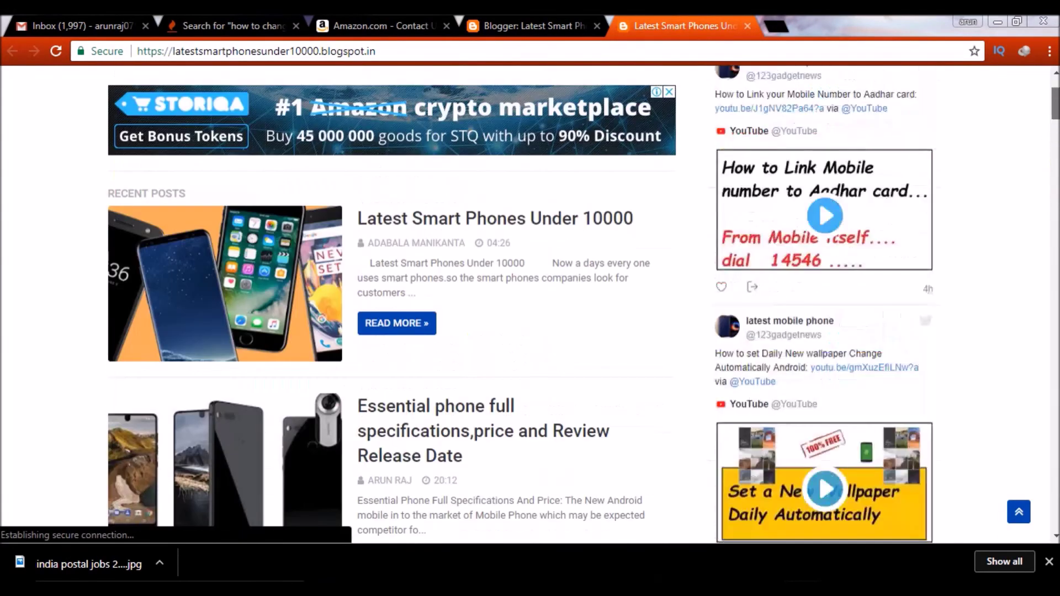